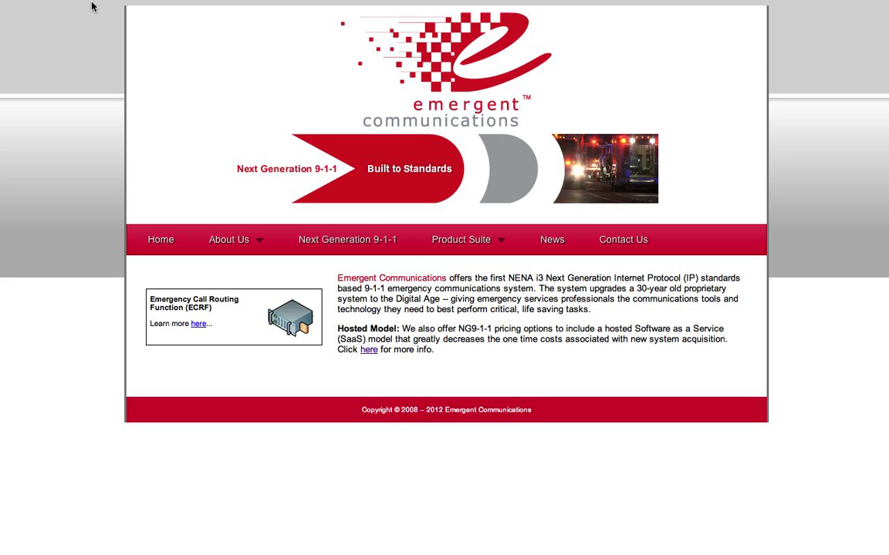
Step: Switch to the Emergent PSAP Call Taker tab to show its login page
mouse_move(89, 4)
left_click(75, 35)
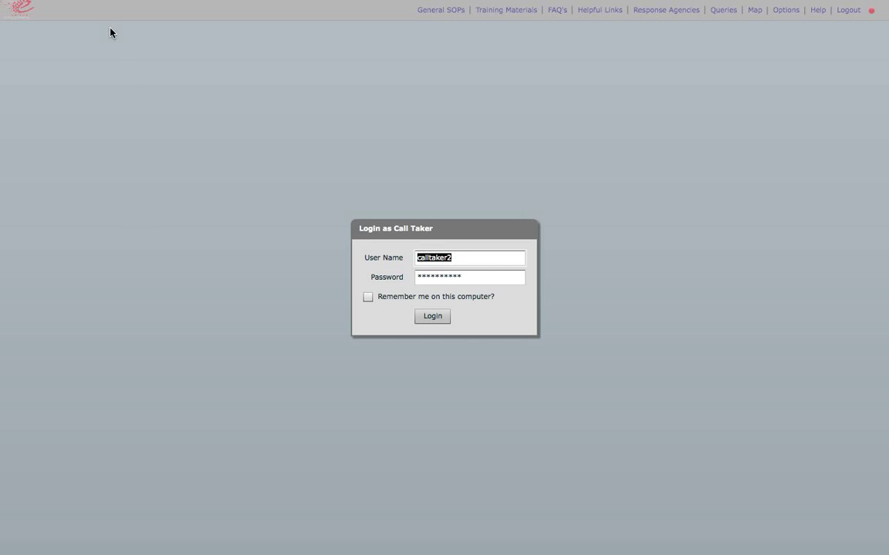
Step: Log in as the call taker with the pre-filled user name and password
mouse_move(94, 3)
left_click(442, 324)
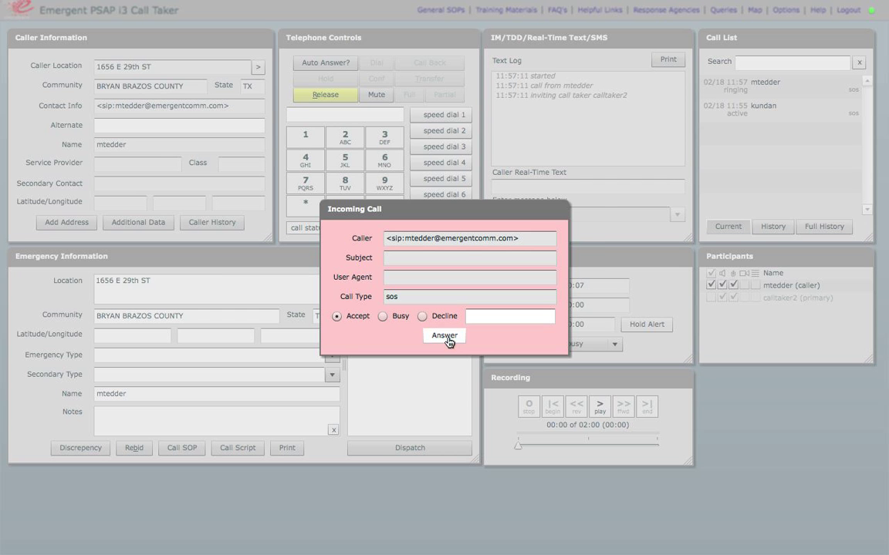
Step: Answer the incoming 9-1-1 call with Accept selected
left_click(446, 338)
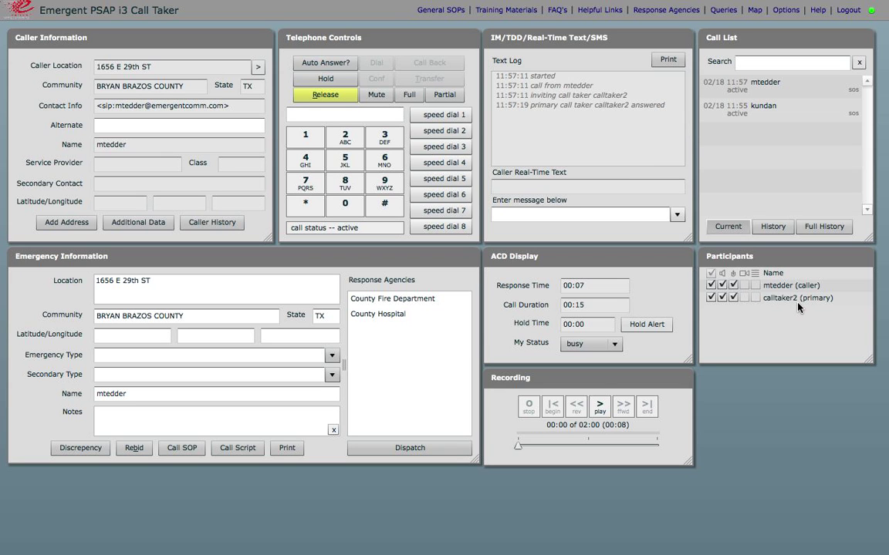
Step: Enter the caller's full name in the Alternate contact field and confirm it
left_click(250, 129)
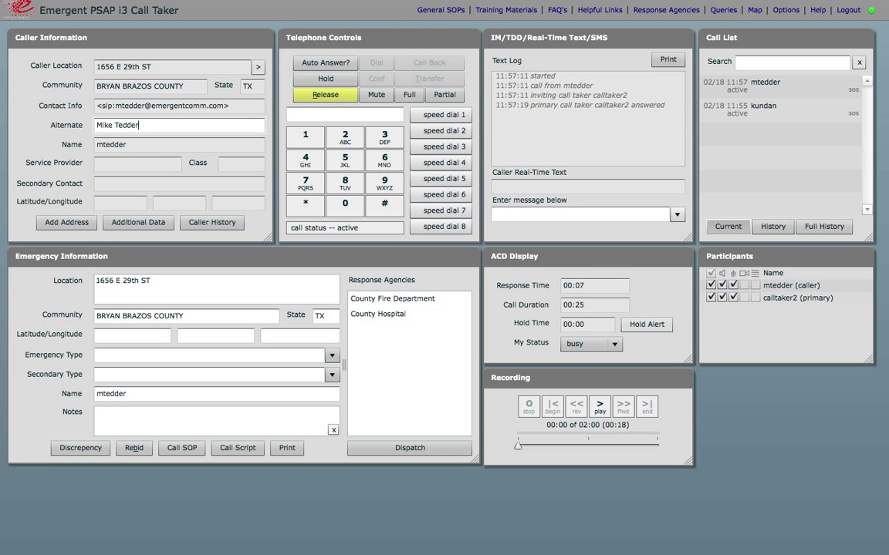
key("Return")
left_click(752, 10)
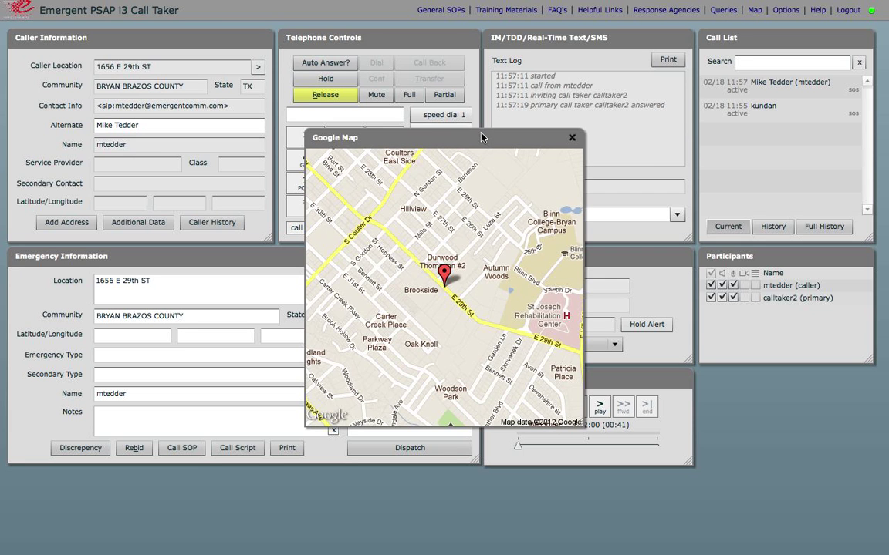
left_click_drag(479, 137, 752, 245)
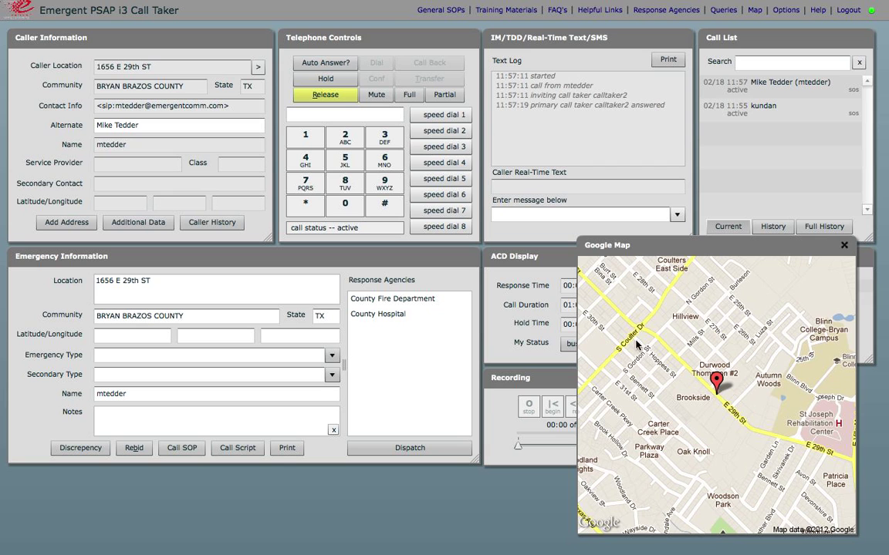
left_click(844, 246)
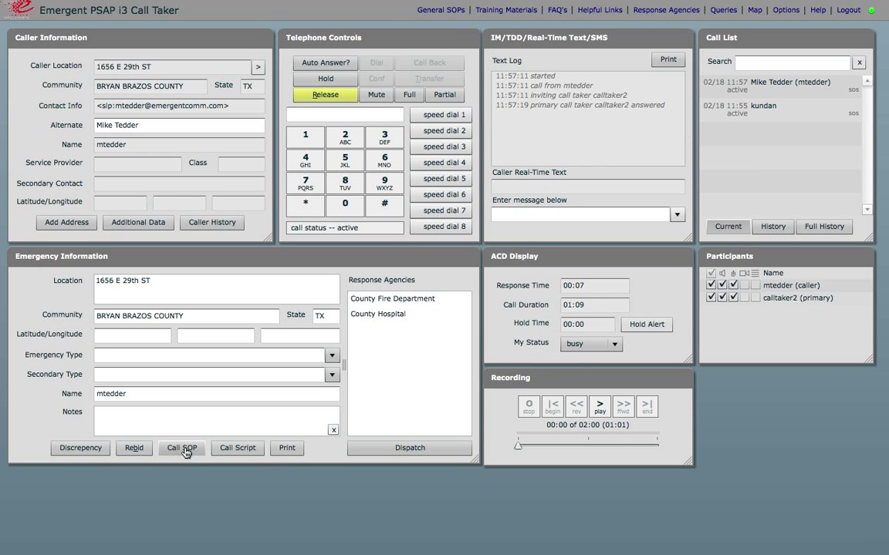
Step: In Call SOP, set the call type to ELECTRIC INJURY (MED, ELECT)
left_click(184, 449)
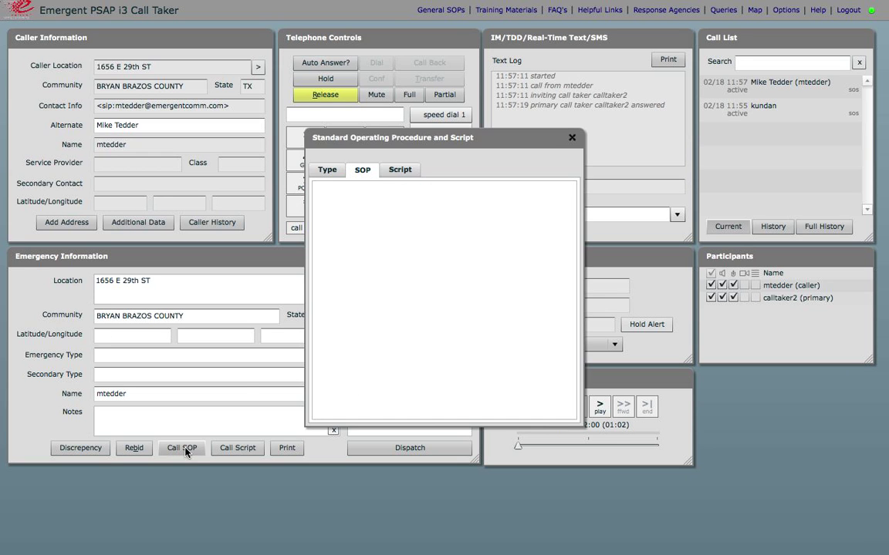
left_click(337, 172)
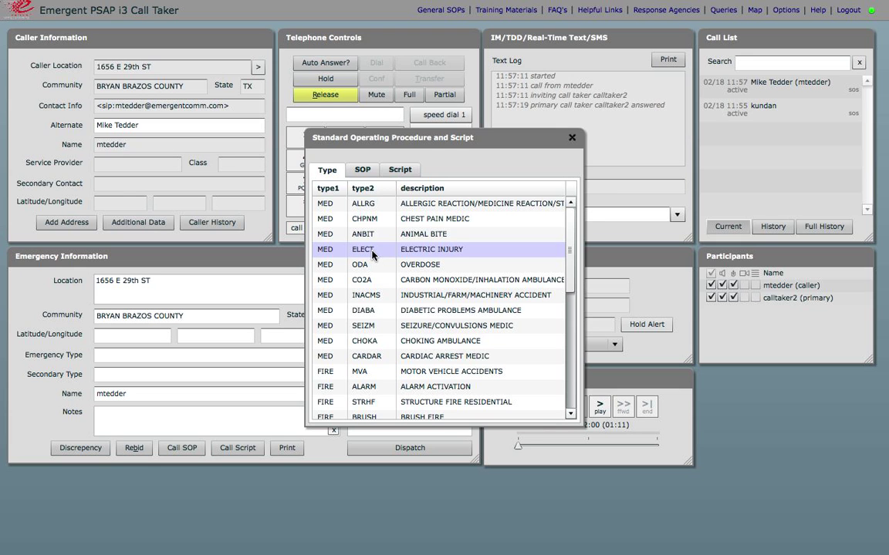
left_click(372, 250)
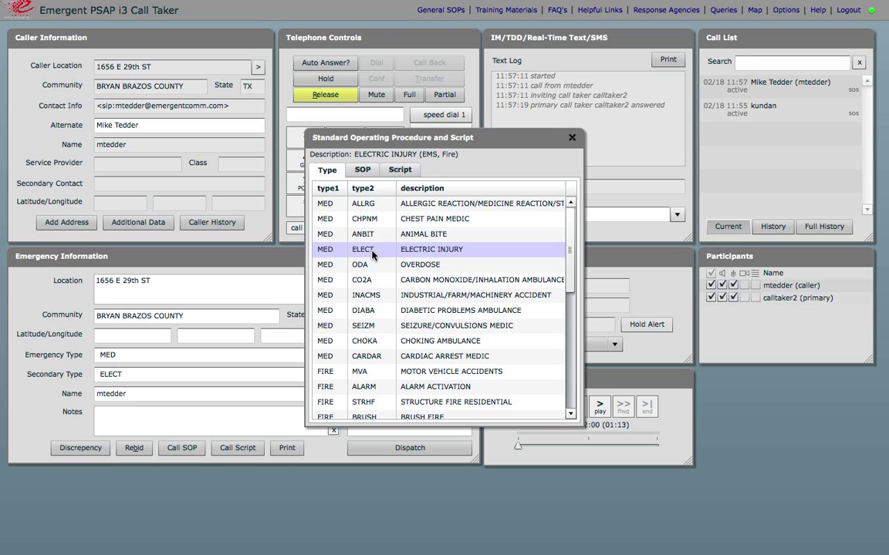
Step: Review the electric injury SOP and Script, close them, and select County Fire Department
left_click(363, 170)
scroll(367, 288, "down", 1)
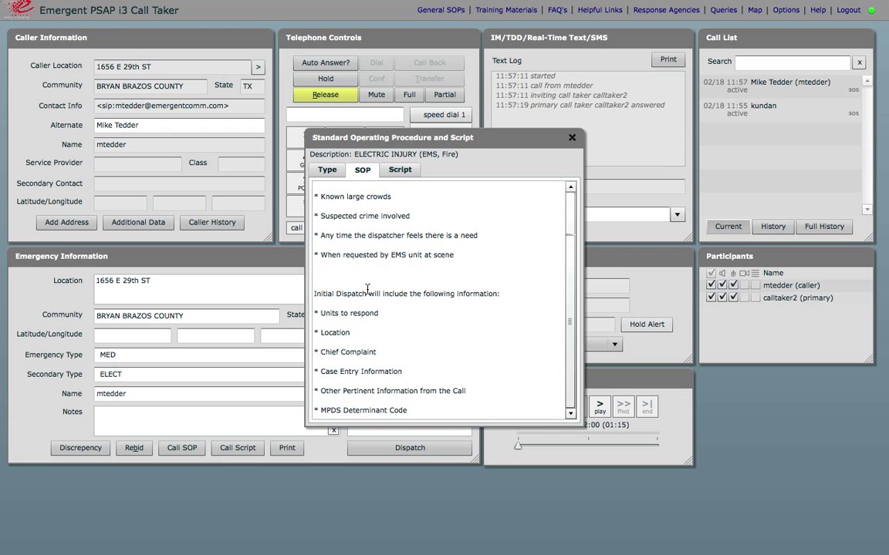
scroll(367, 289, "up", 1)
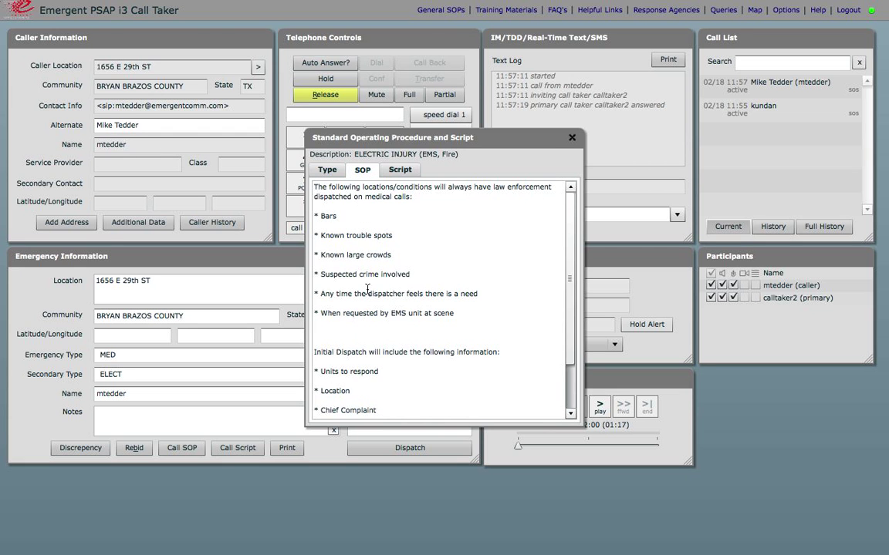
scroll(367, 289, "down", 1)
scroll(367, 288, "up", 2)
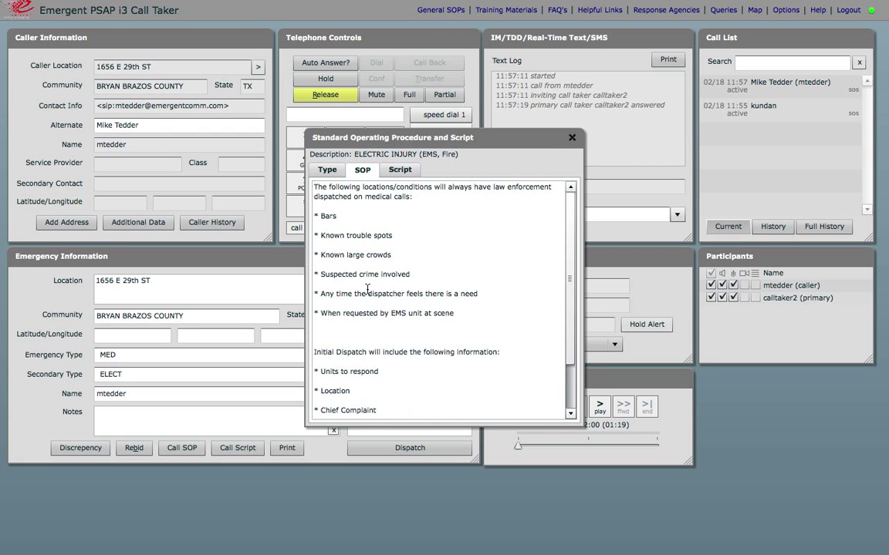
left_click(400, 171)
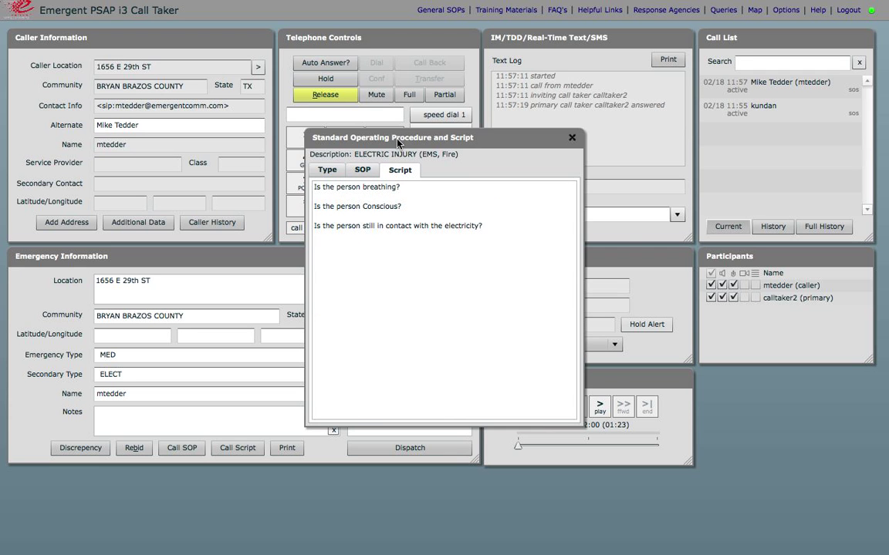
left_click_drag(407, 144, 677, 245)
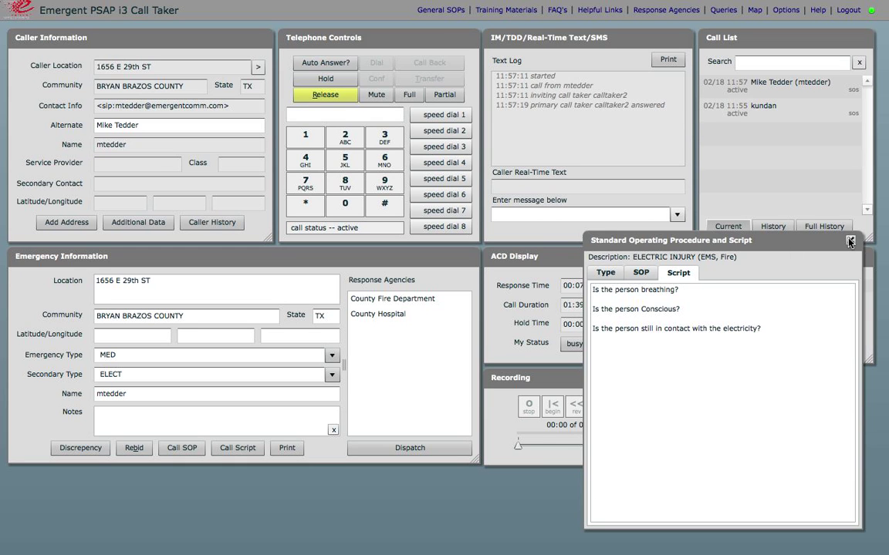
left_click(849, 242)
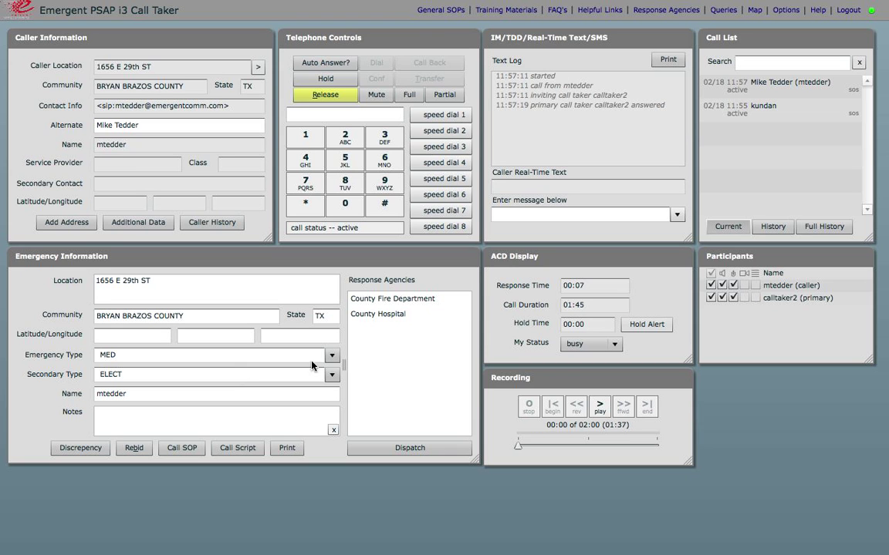
left_click(377, 300)
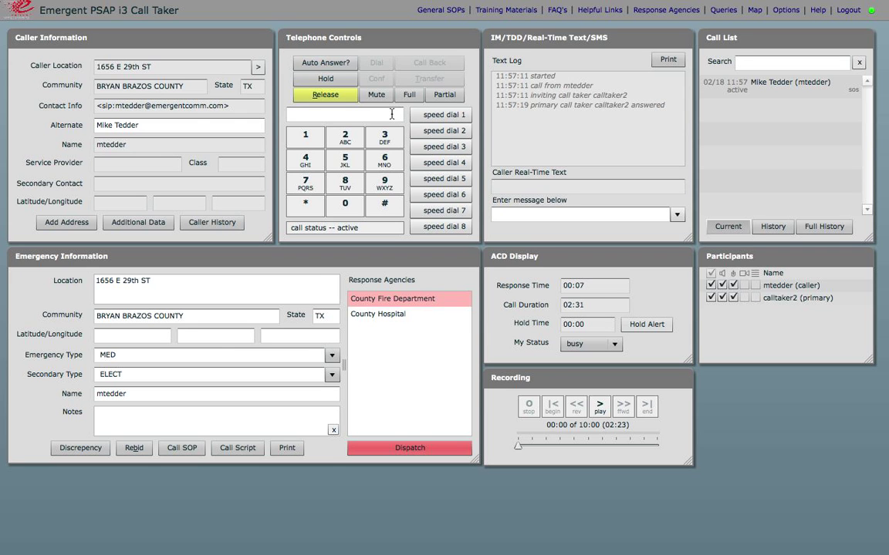
Step: Enter calltaker1 as the destination to dial
left_click(392, 114)
type("calltaker1")
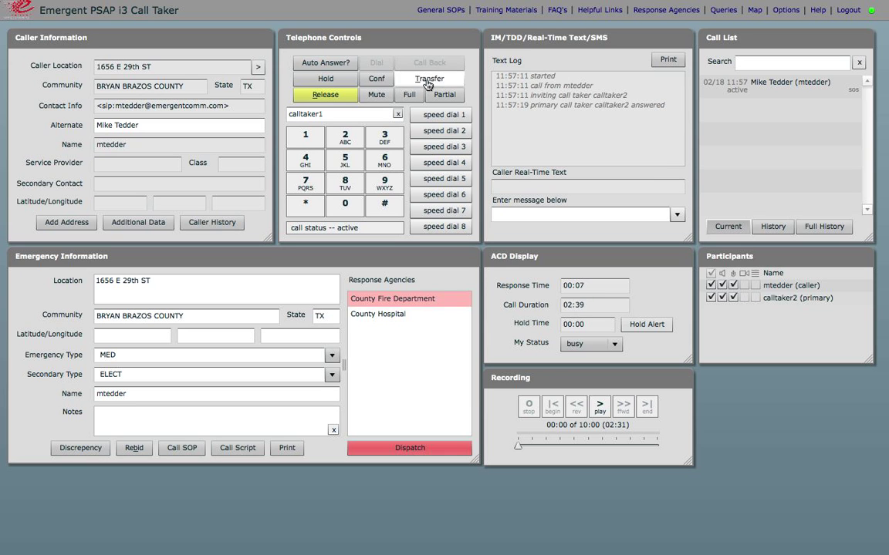
Step: Transfer the call to calltaker1, then put the caller on hold
left_click(426, 81)
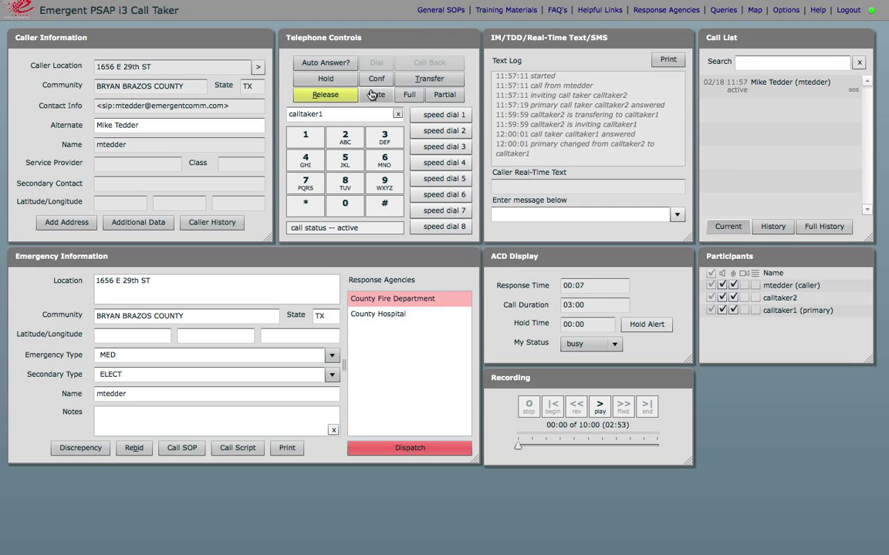
left_click(321, 81)
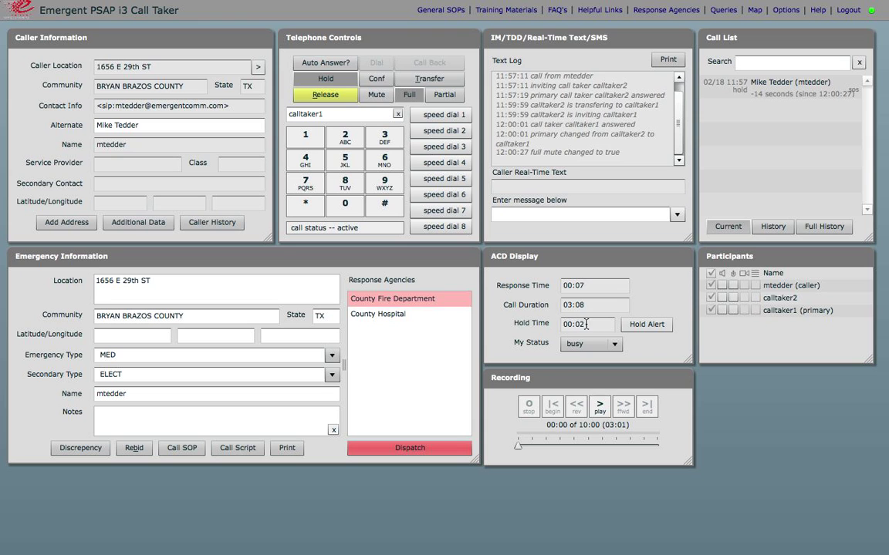
Step: Release the hold so the caller is no longer muted
left_click(334, 80)
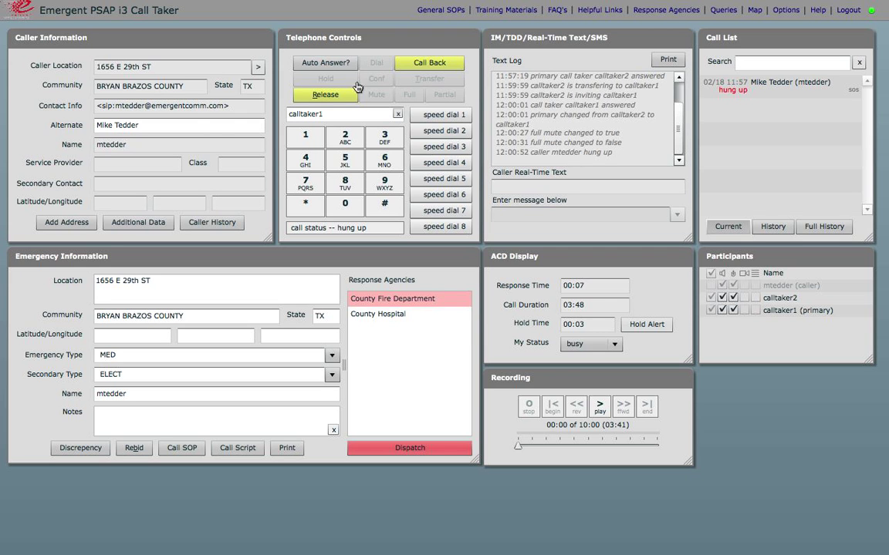
Step: Place a callback to the hung-up caller from Telephone Controls
left_click(436, 65)
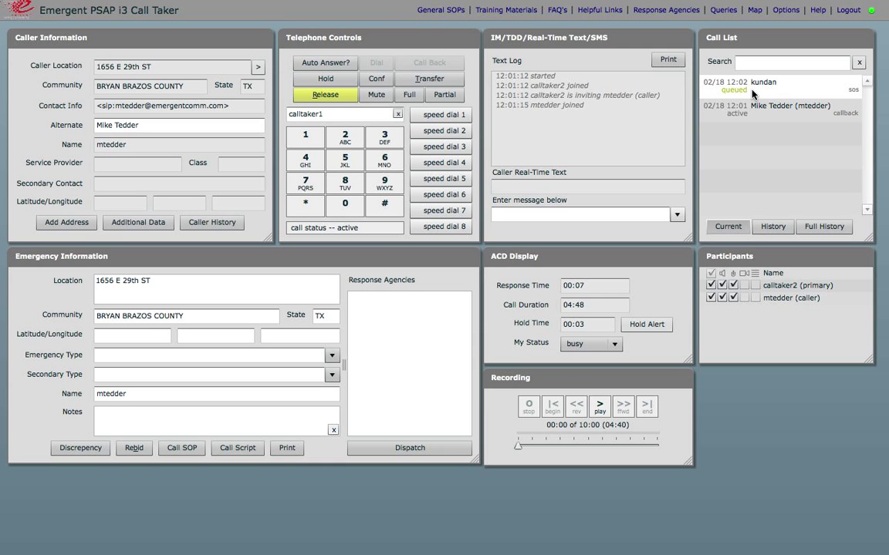
Step: End the callback call and answer the new incoming sos call
left_click(340, 102)
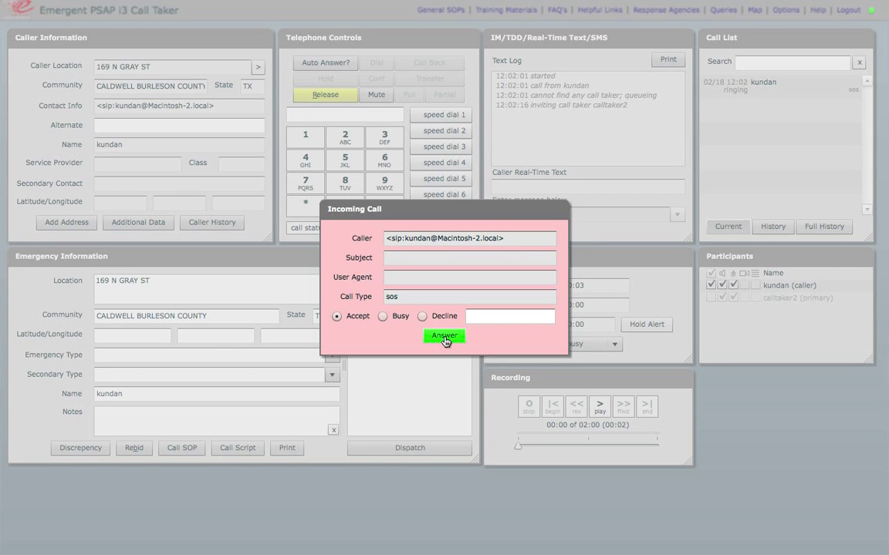
left_click(444, 336)
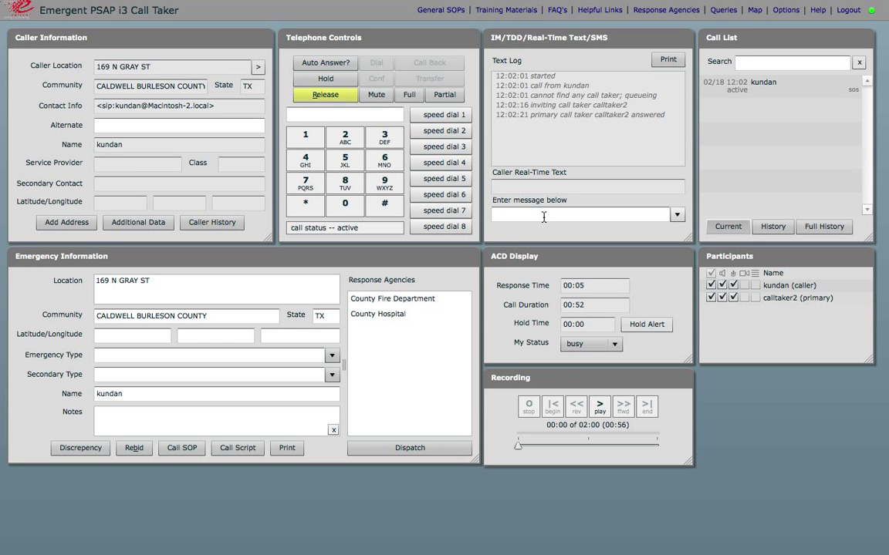
Step: Send the caller the real-time text 'please send me your phone number'
left_click(677, 216)
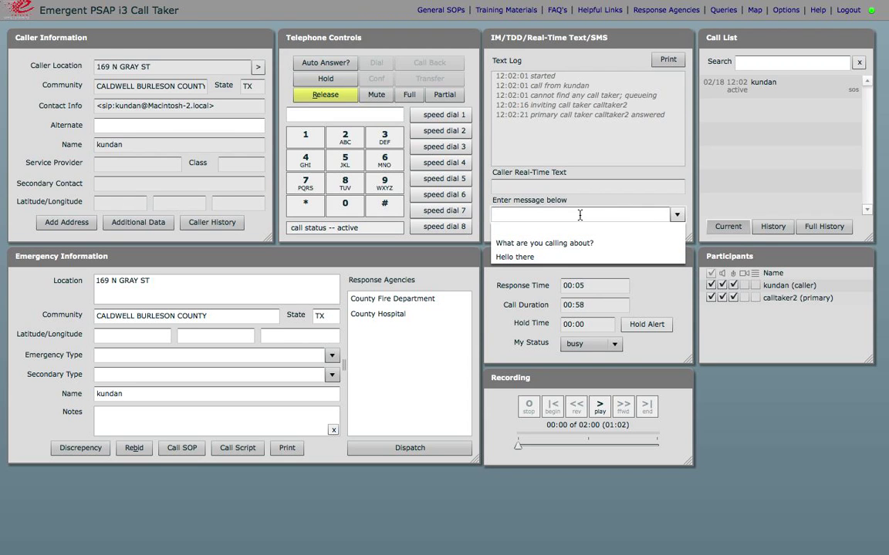
left_click(580, 215)
type("please send me your phone number")
key("Return")
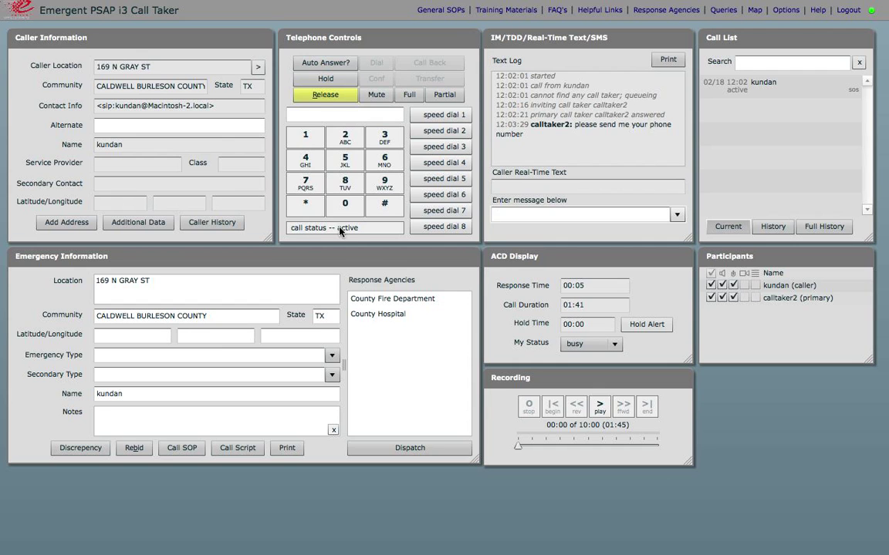
Step: Release and clear the finished call, then answer the new incoming video call
left_click(324, 95)
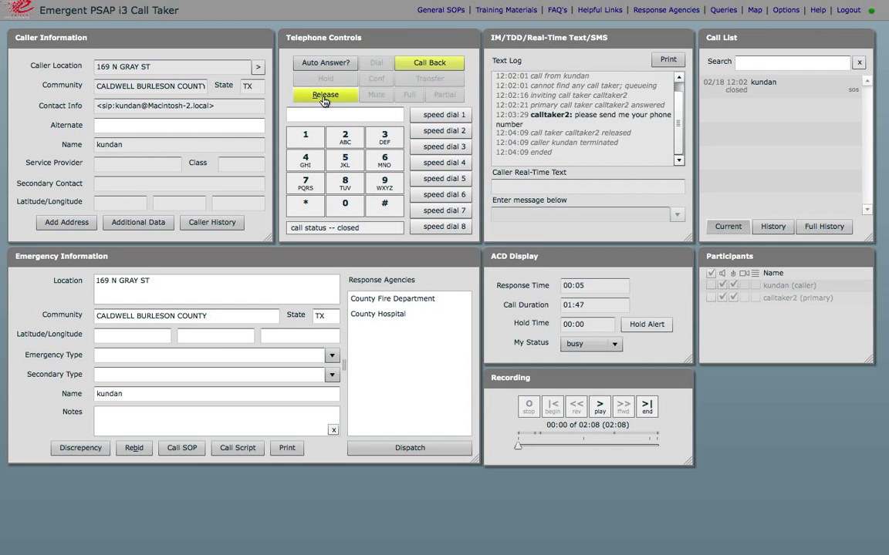
left_click(325, 95)
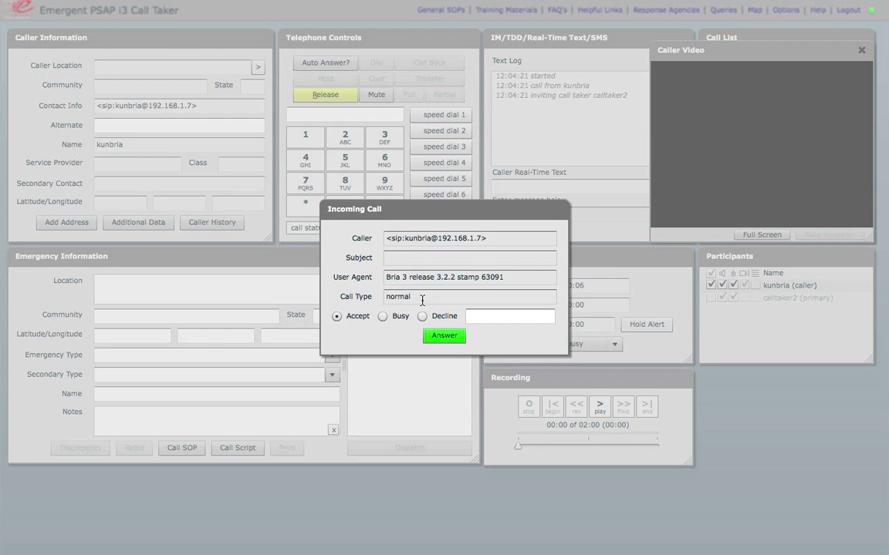
left_click(445, 336)
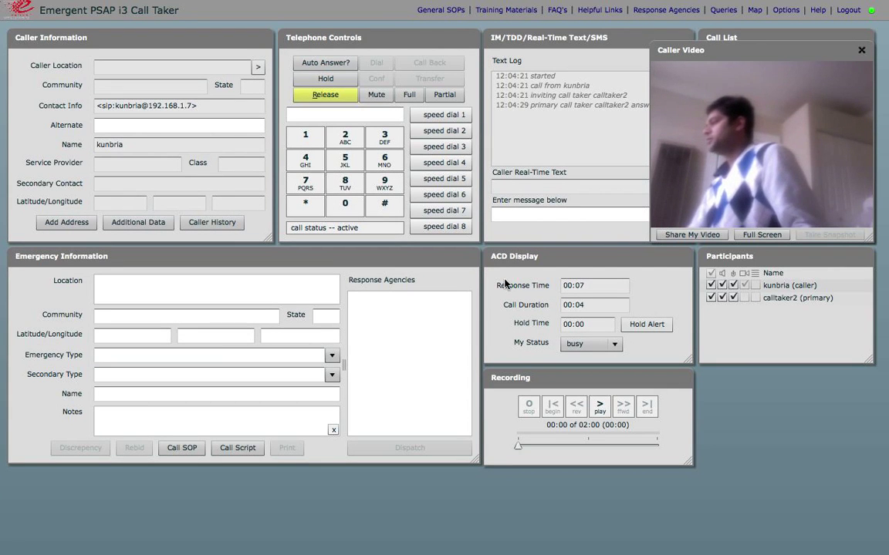
Step: Share your own video with the video caller, then release the call
left_click(690, 236)
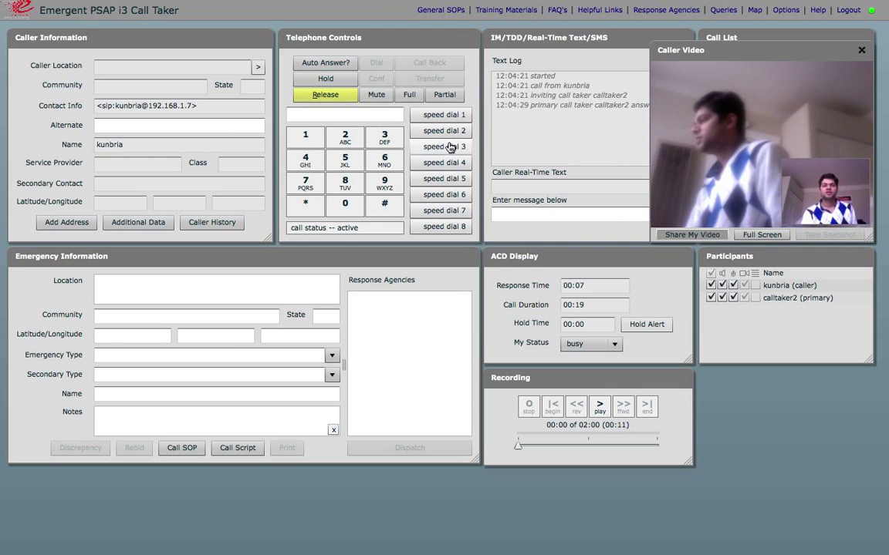
left_click(323, 96)
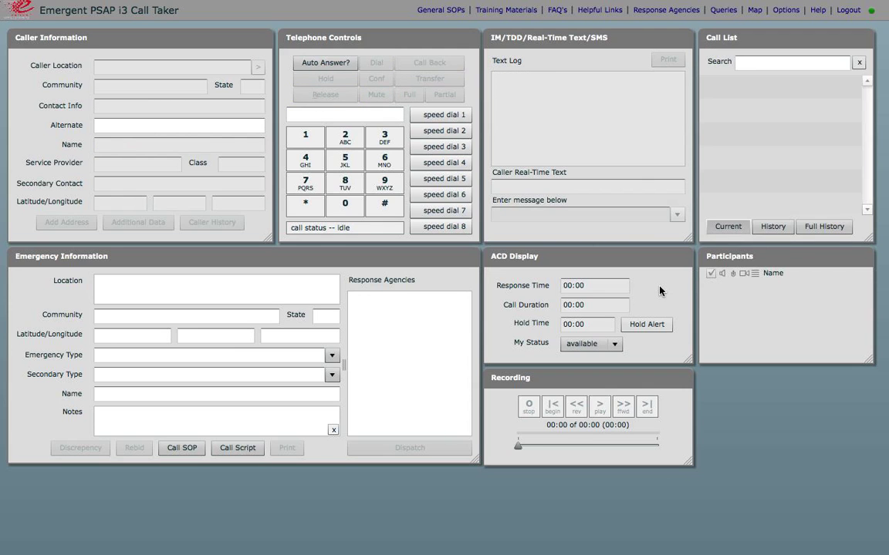
Step: Browse the Full History of past calls, then reopen the top call in the Call List
left_click(773, 227)
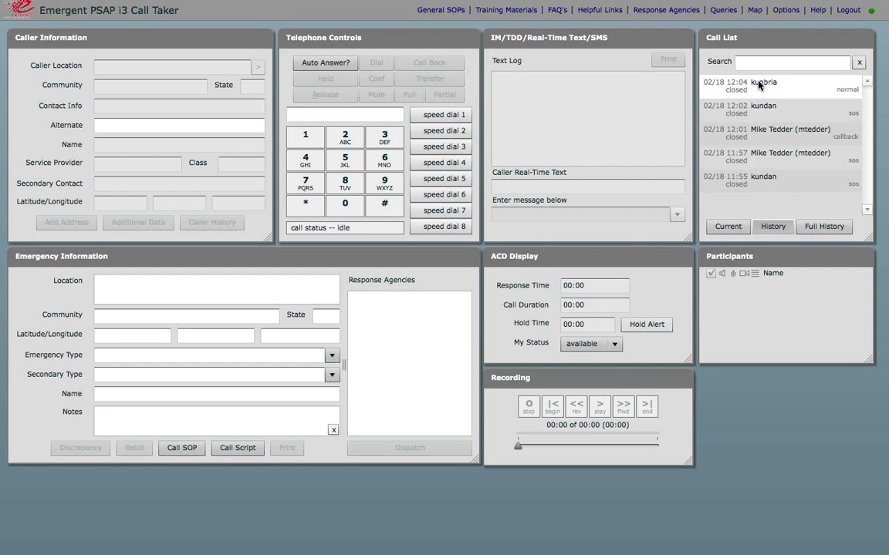
left_click(819, 229)
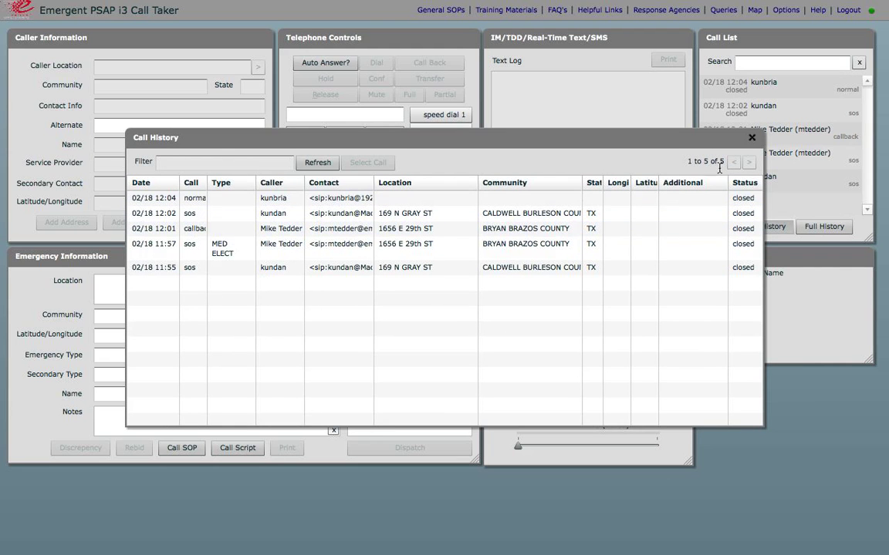
left_click(751, 137)
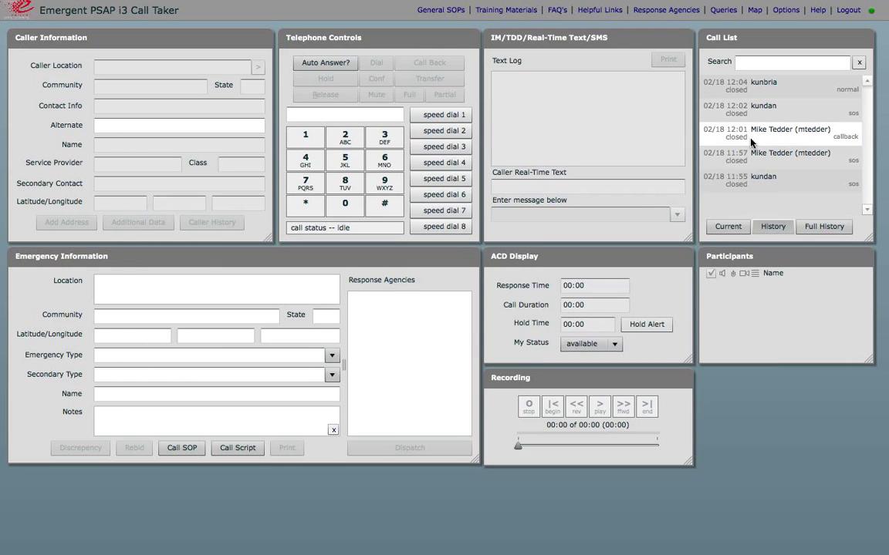
left_click(766, 85)
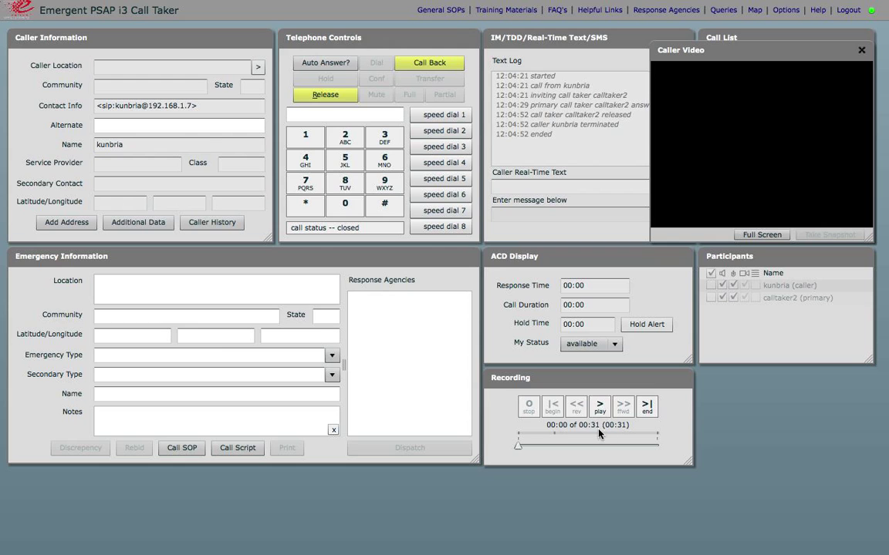
Step: Play back the 00:31 call recording, then release the reviewed call record
left_click(601, 408)
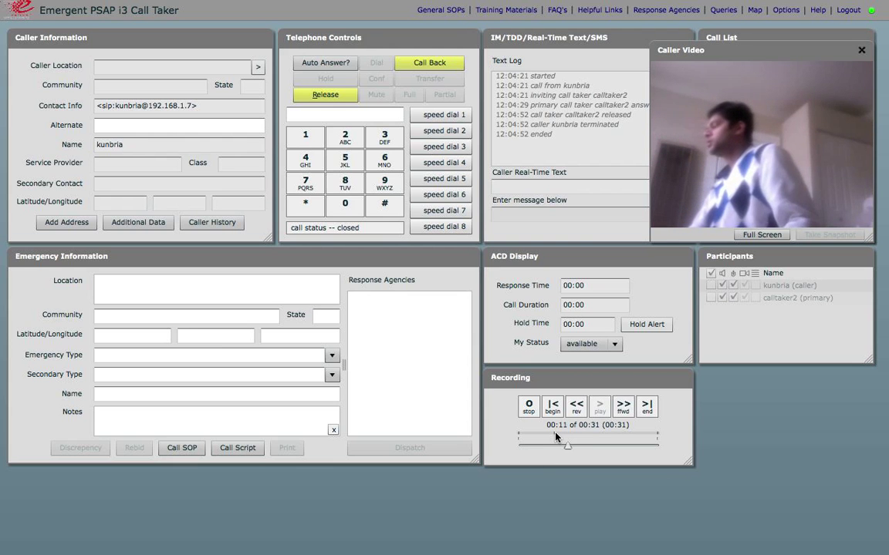
mouse_move(554, 434)
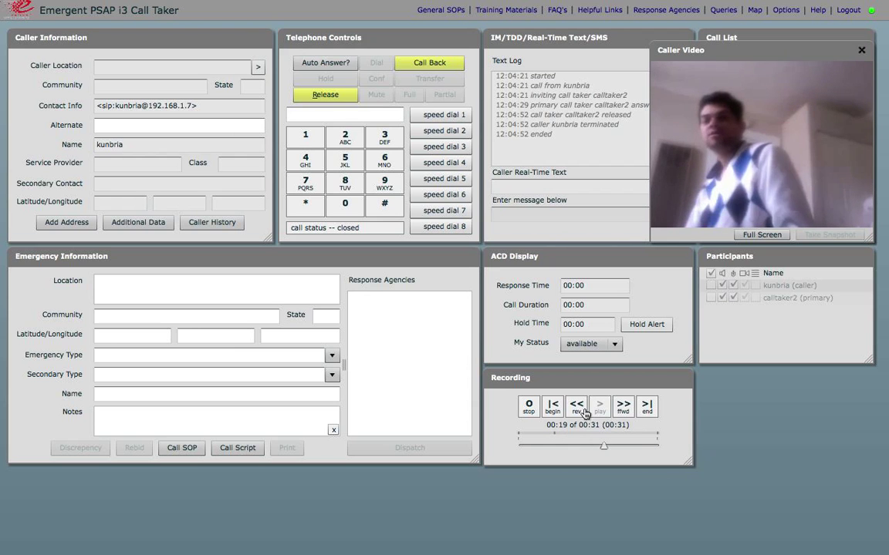
left_click(318, 99)
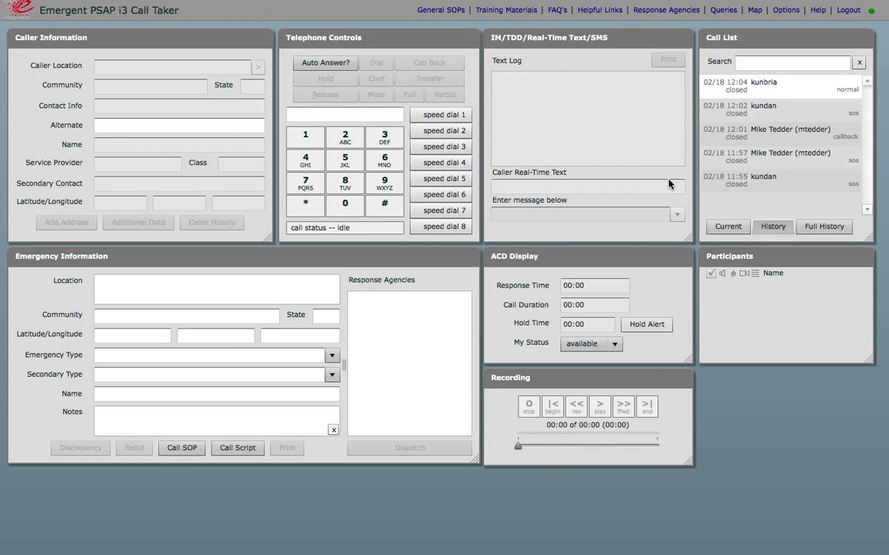
Step: Show current calls, preview the blue Call Taker theme colour, then reset to default and cancel
left_click(716, 229)
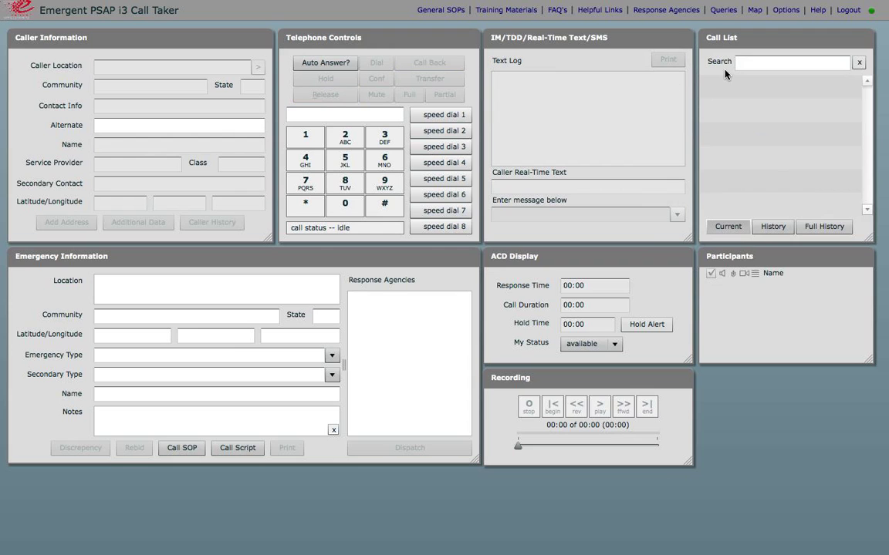
left_click(788, 11)
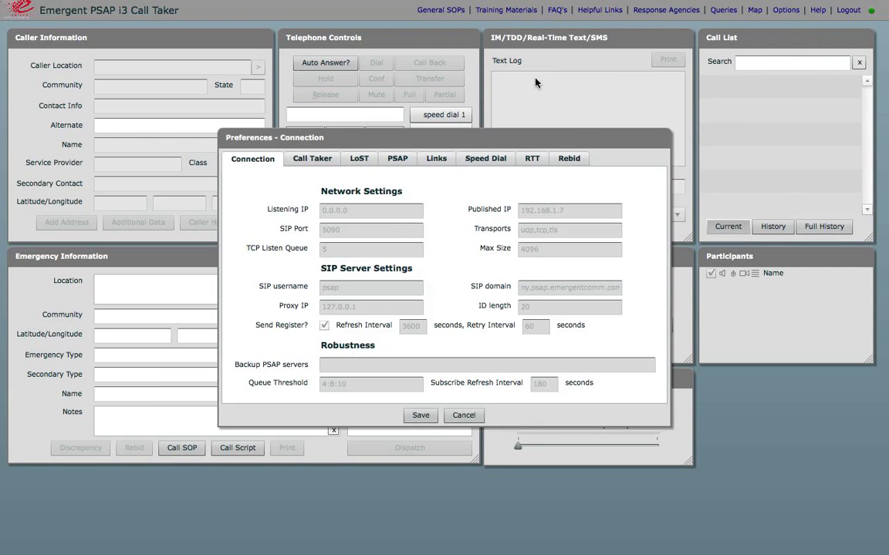
left_click(323, 163)
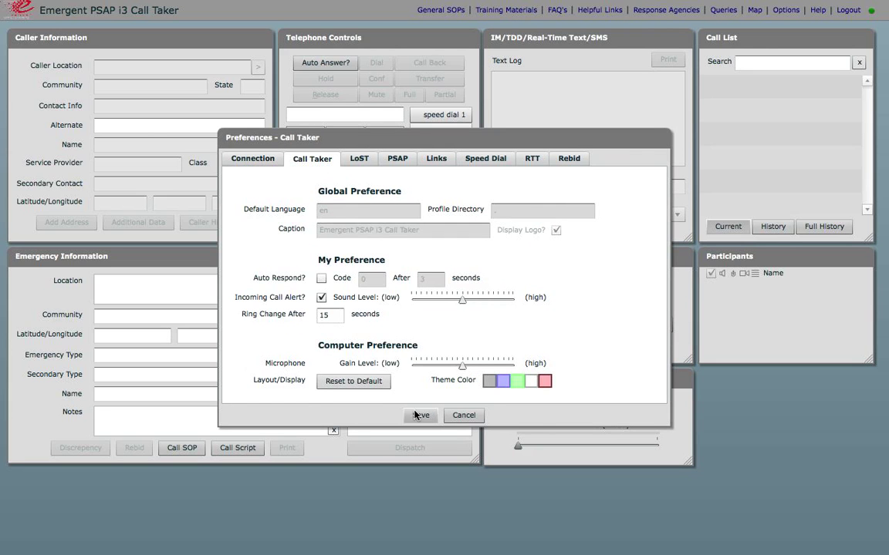
left_click(502, 382)
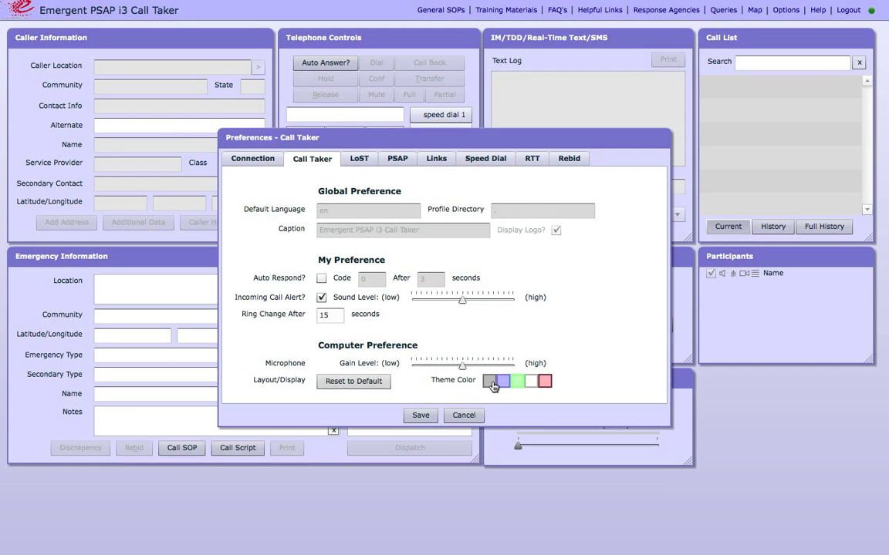
left_click(361, 389)
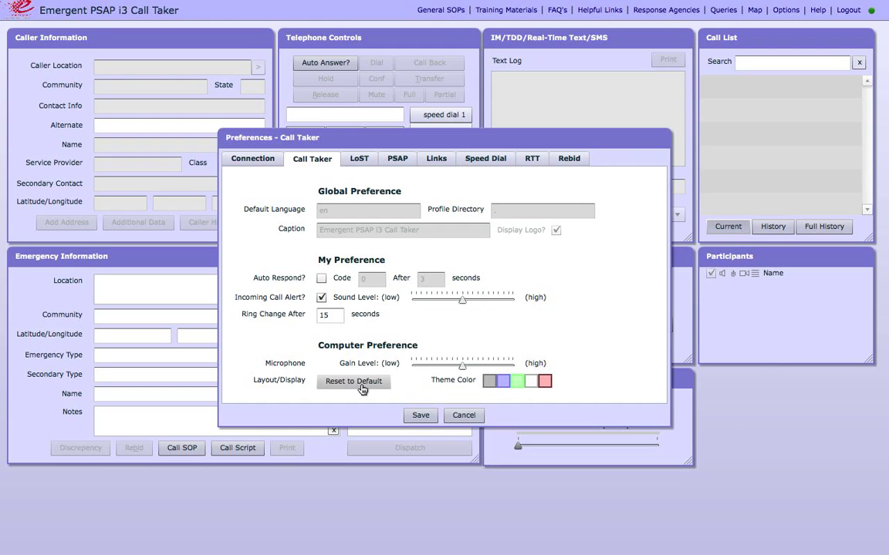
left_click(464, 415)
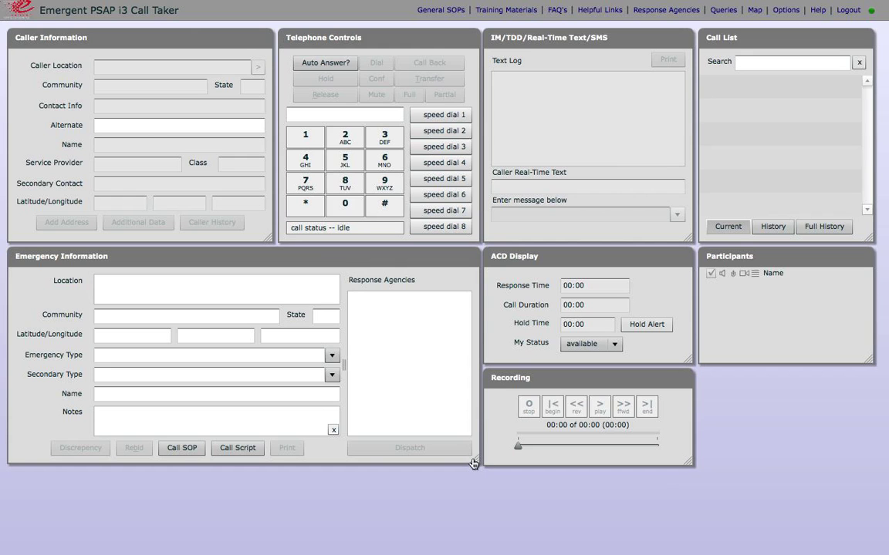
Step: Enlarge the Emergency Information box, then view the location map showing Location Not Set and close it
left_click_drag(473, 462, 476, 532)
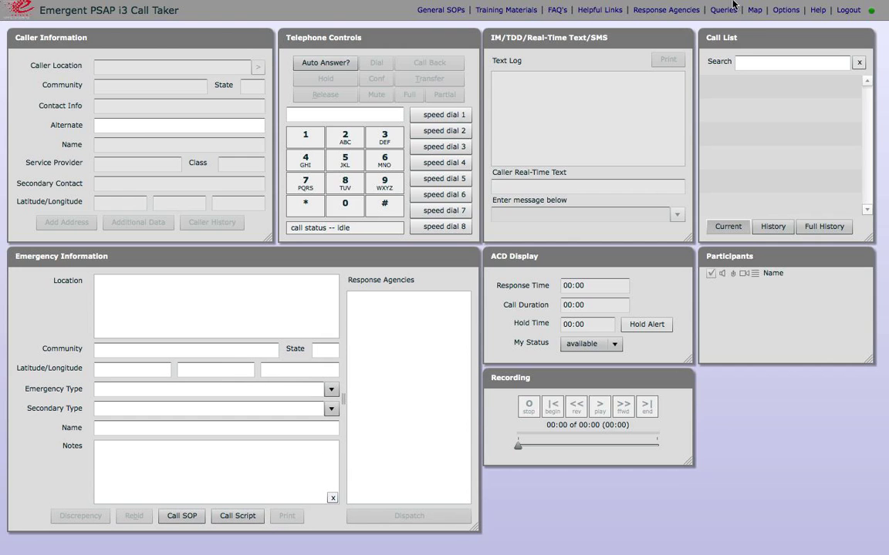
left_click(755, 10)
left_click_drag(499, 144, 790, 257)
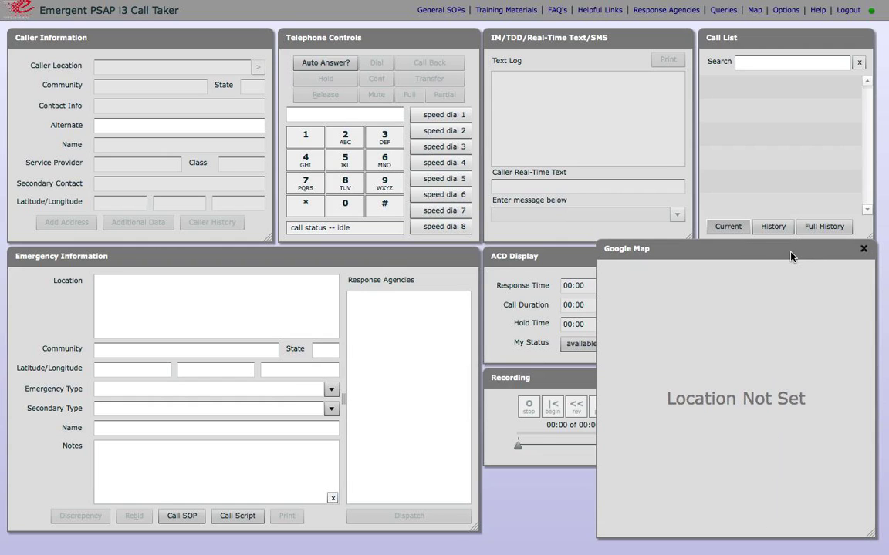
left_click(863, 249)
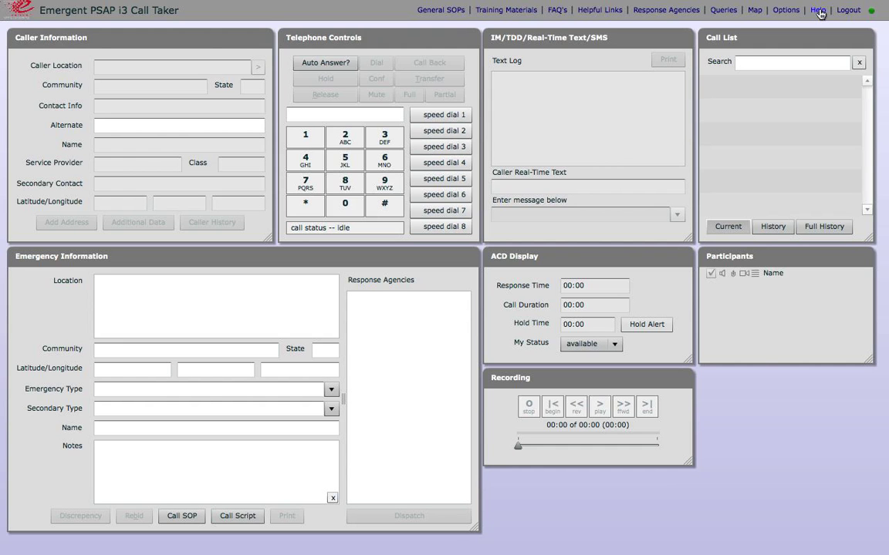
Step: Scroll the User Manual to its Preferences sections, then switch to the Emergent Communications homepage tab
left_click(818, 11)
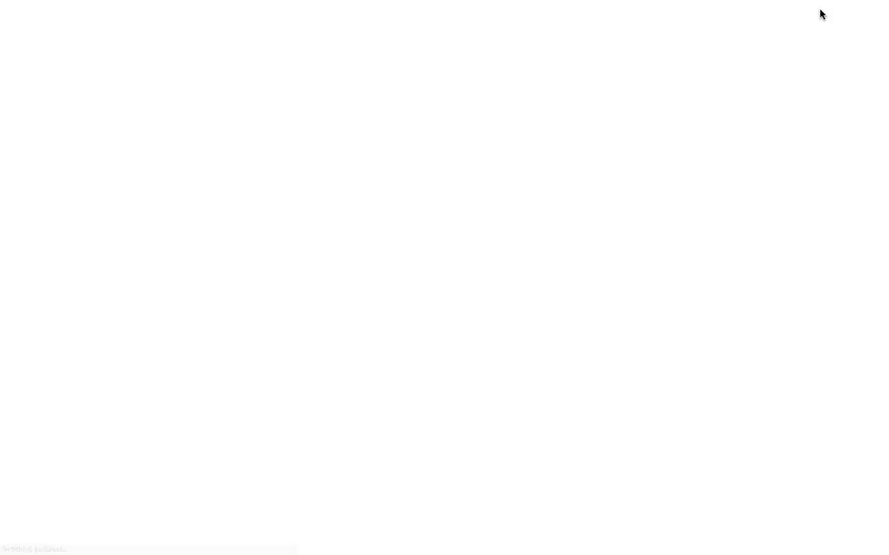
scroll(278, 172, "down", 5)
scroll(277, 173, "down", 20)
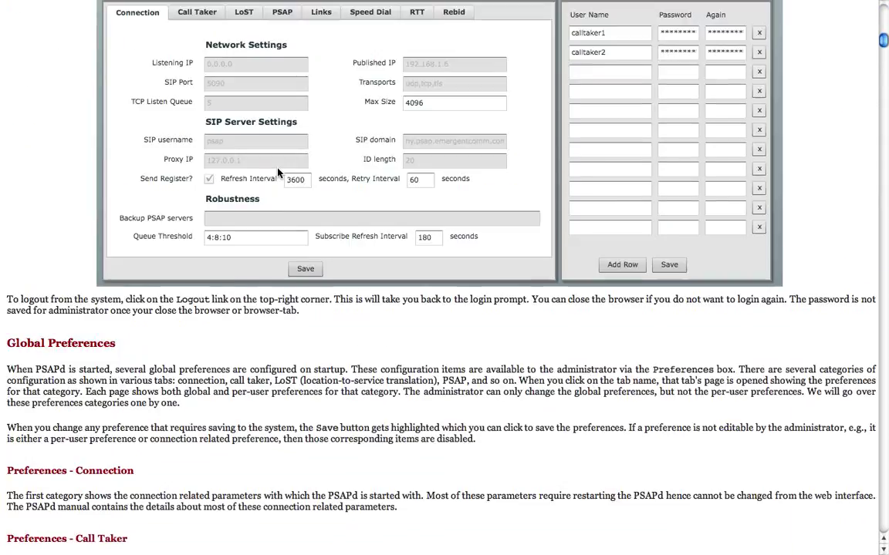
scroll(279, 173, "down", 20)
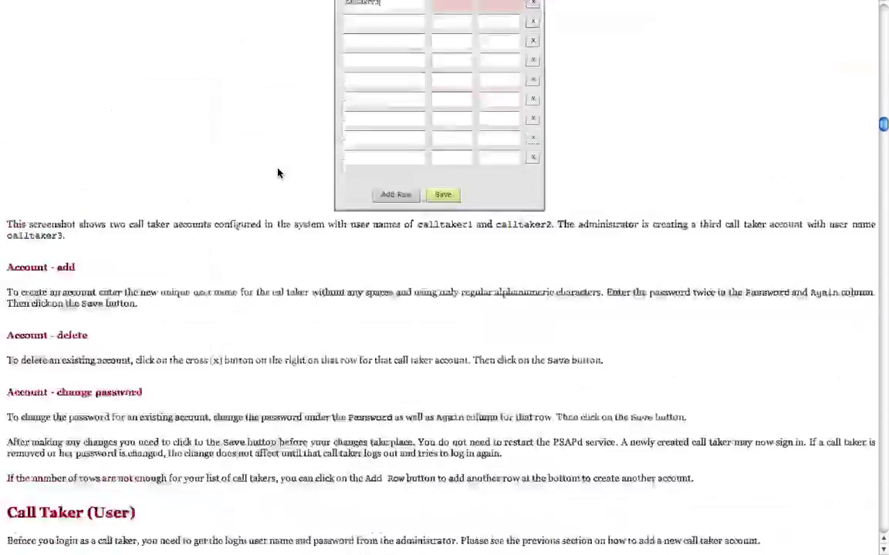
scroll(278, 173, "down", 4)
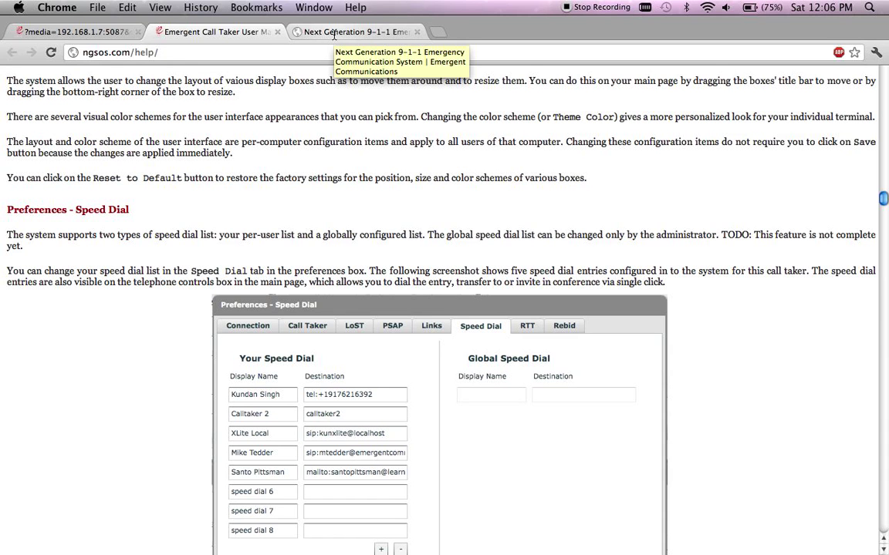
left_click(333, 32)
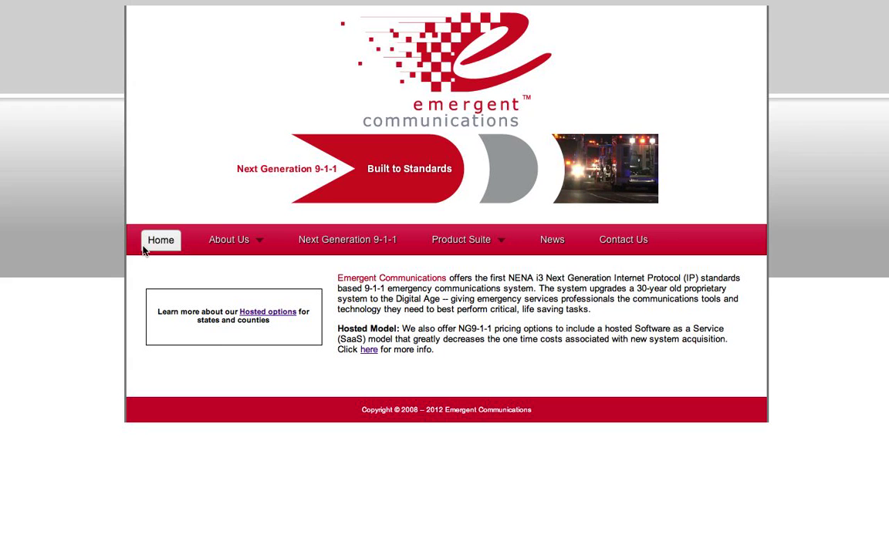
mouse_move(100, 1)
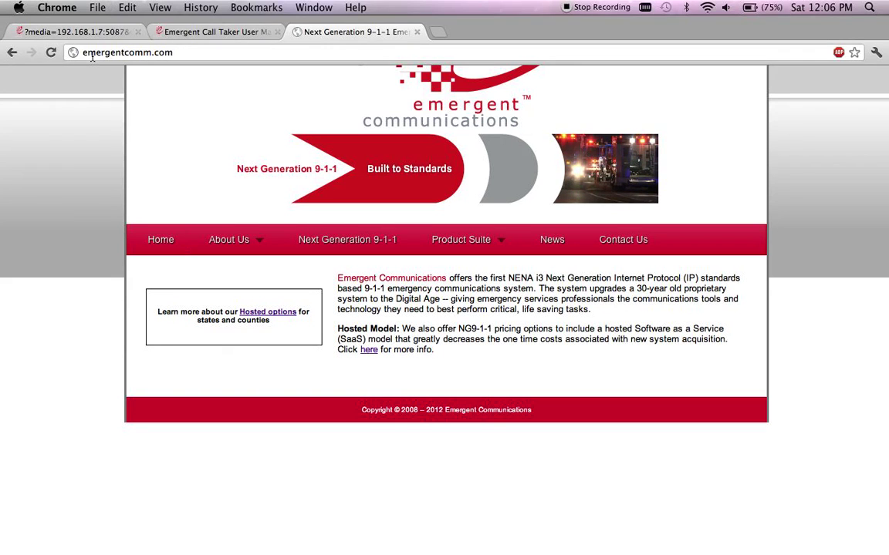